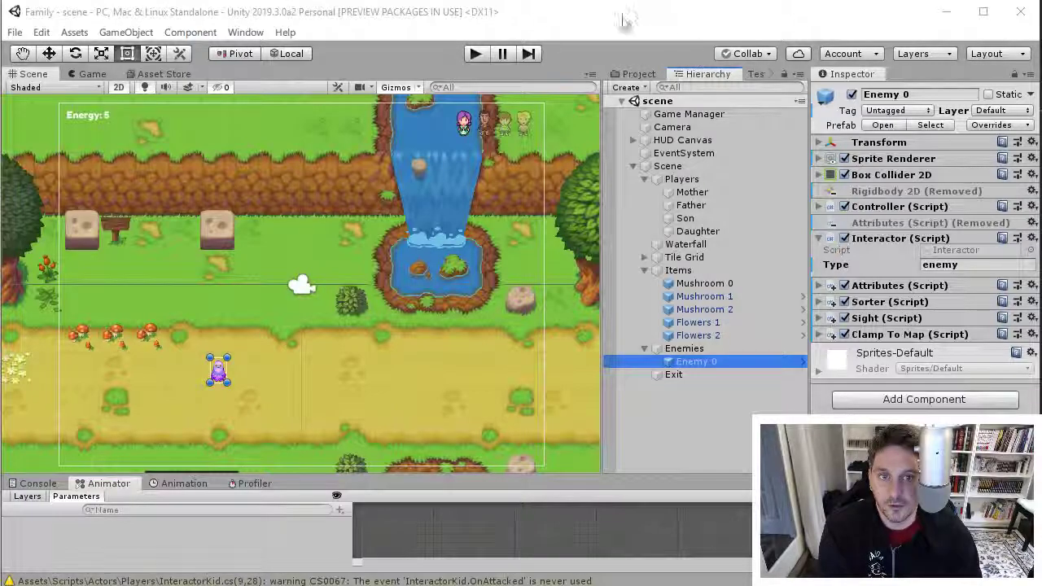
Select Players, then Mother, to show Mother's Interactor component with an empty Type.
left_click(682, 180)
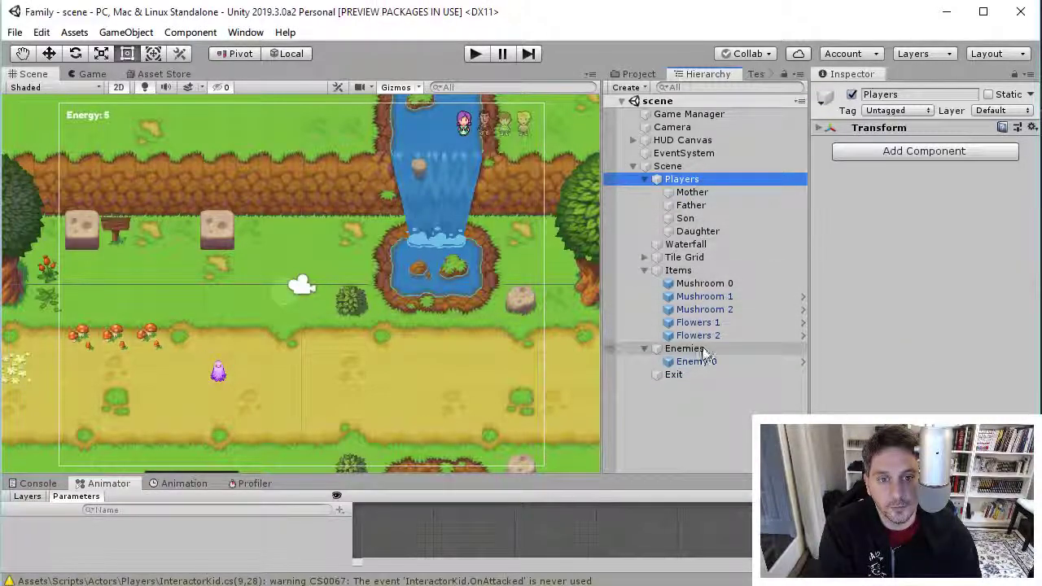
left_click(690, 192)
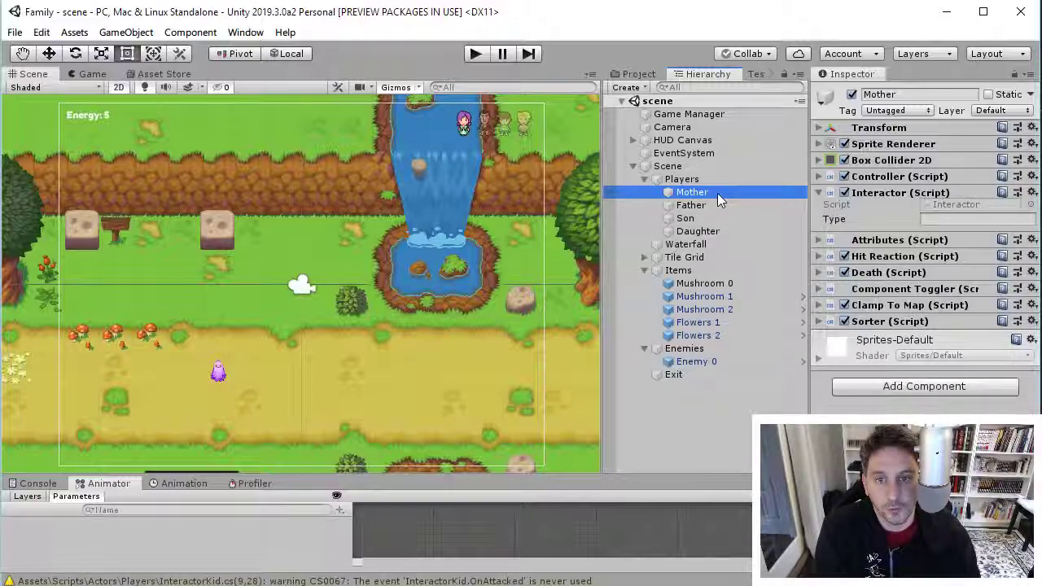
mouse_move(716, 192)
left_mouse_down()
mouse_move(710, 200)
mouse_move(802, 186)
left_mouse_up()
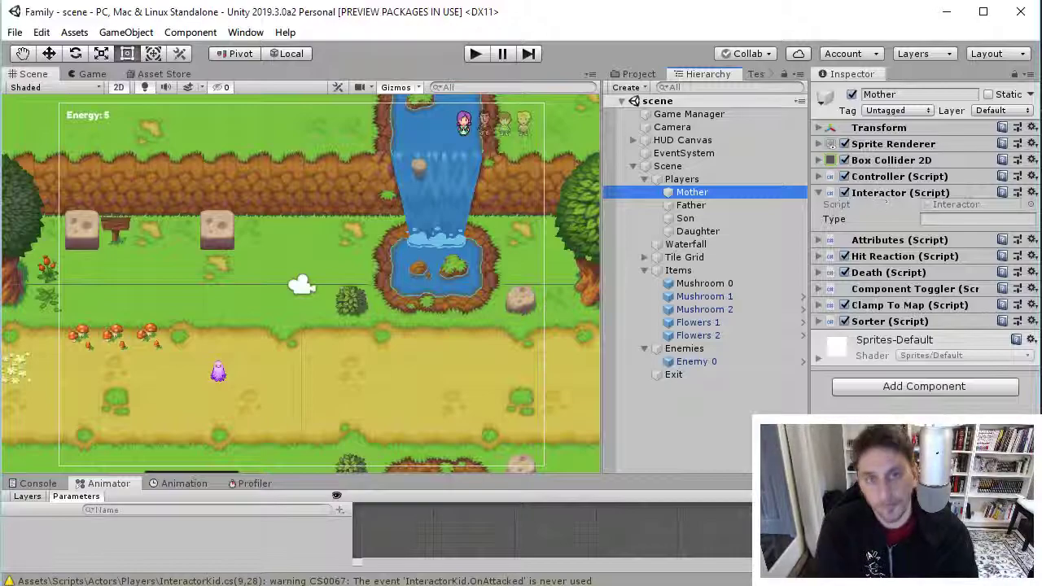
left_click(901, 192)
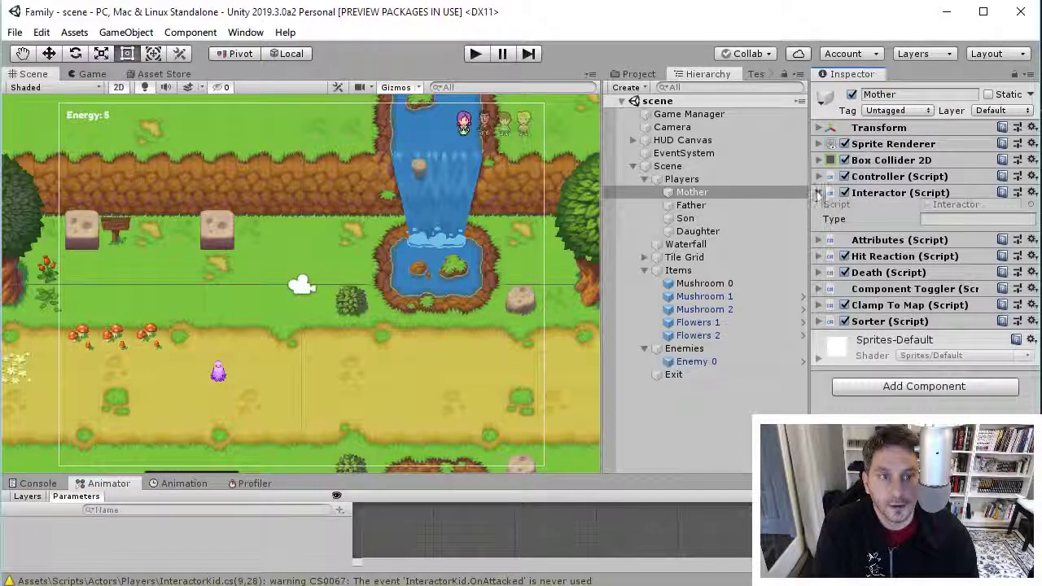
left_click(695, 192)
left_click(966, 220)
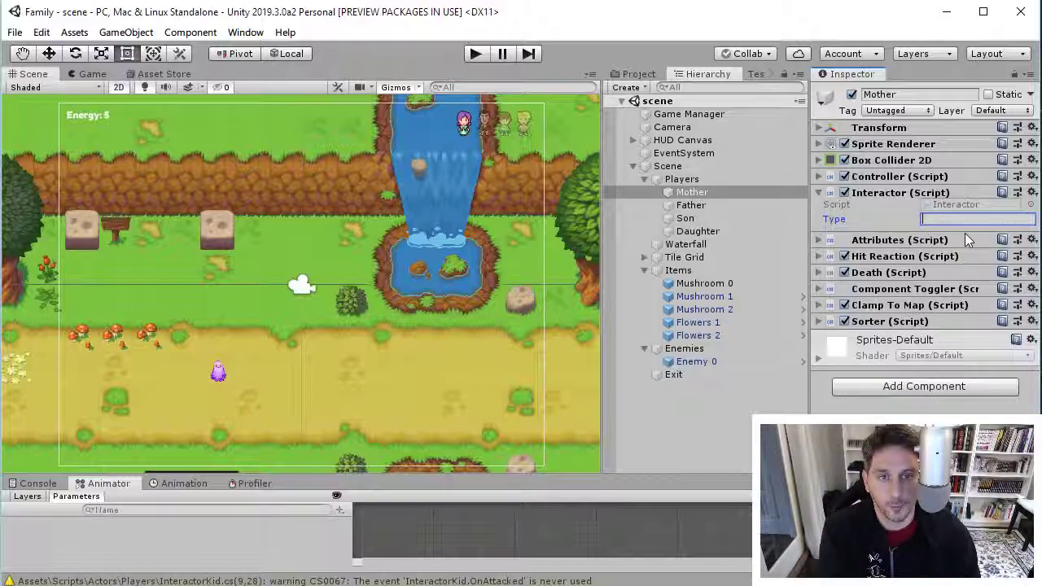
left_click(729, 289)
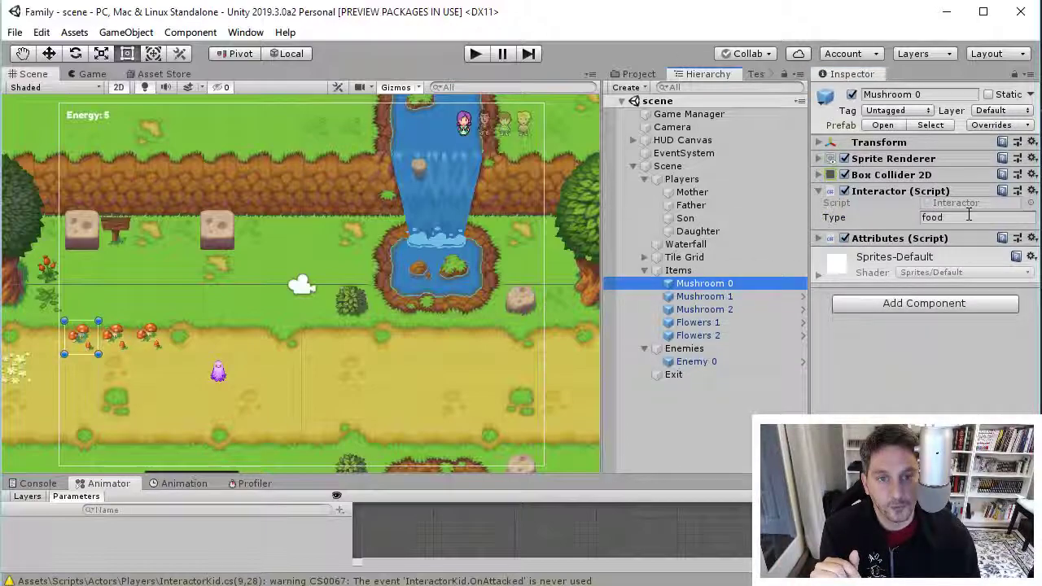
left_click(742, 324)
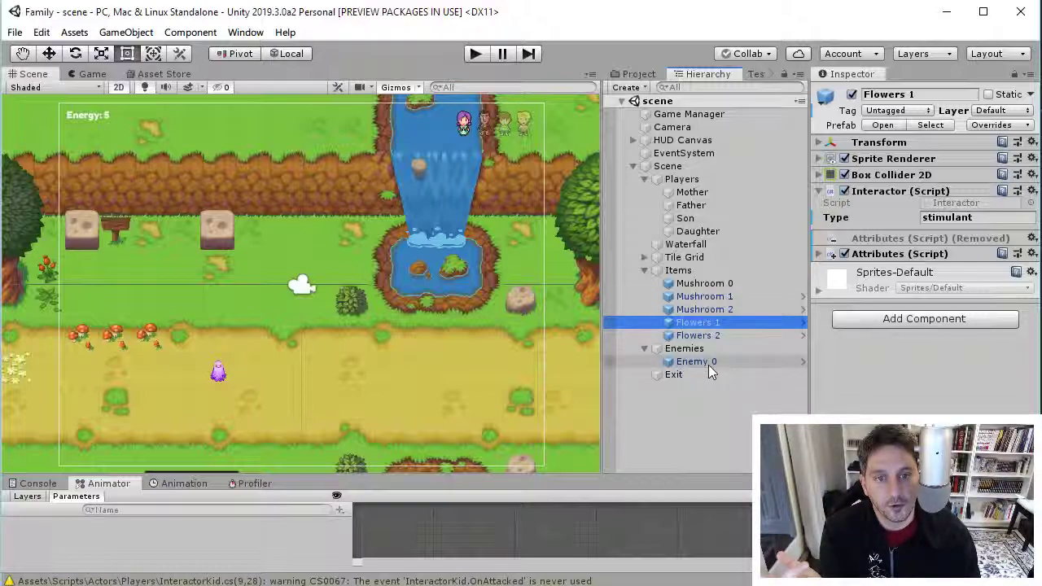
left_click(708, 365)
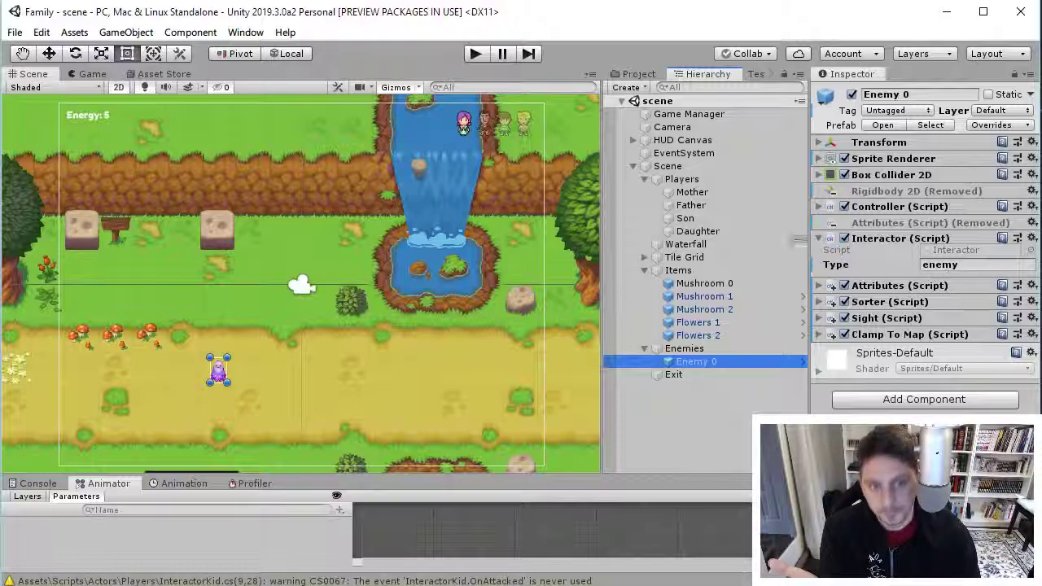
left_click(690, 205)
left_click(684, 179)
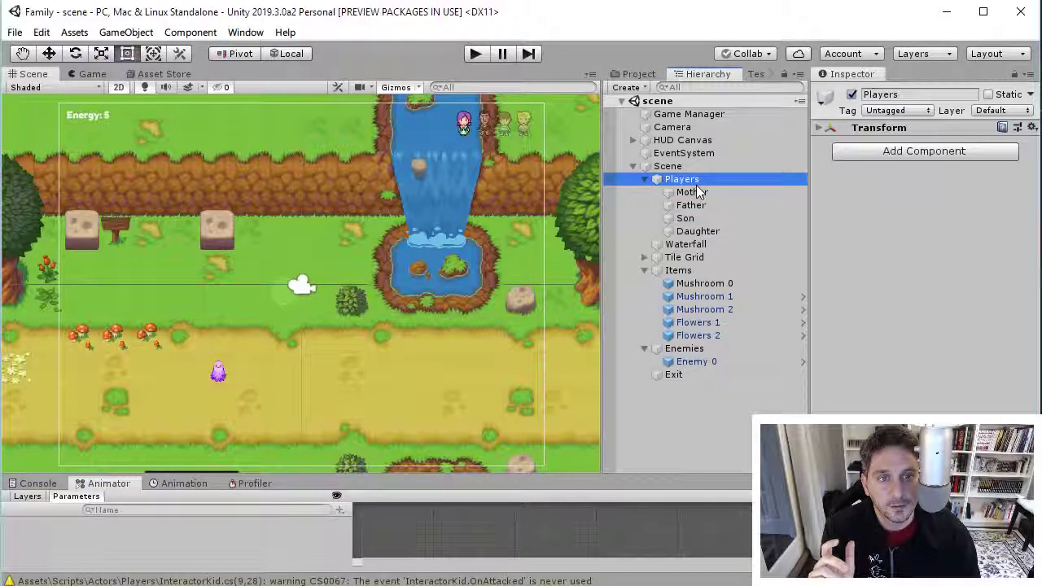
left_click(691, 192)
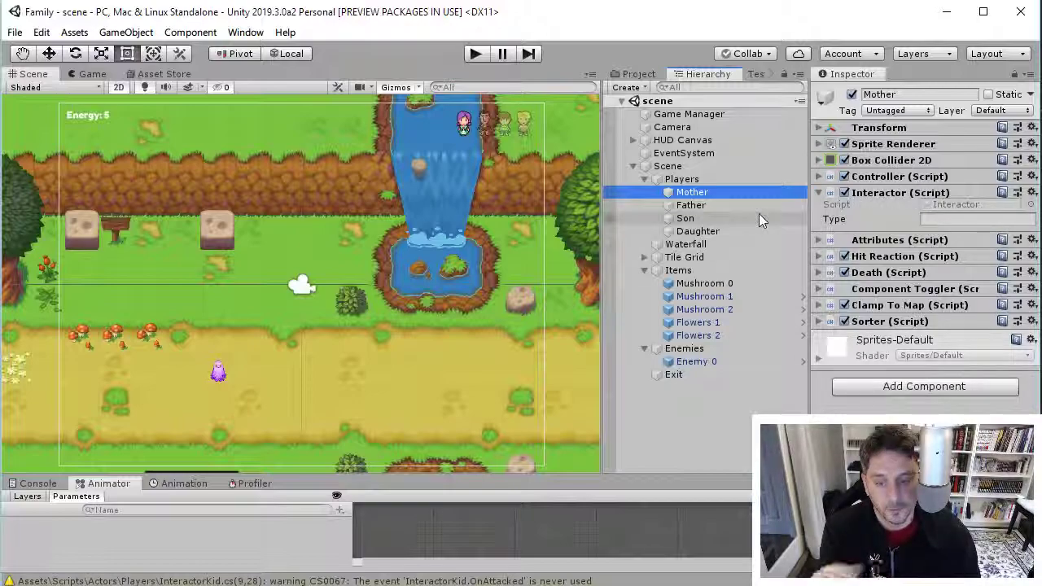
Switch to Visual Studio Code and open Interactor.cs at its Interact switch statement.
key("alt+Tab")
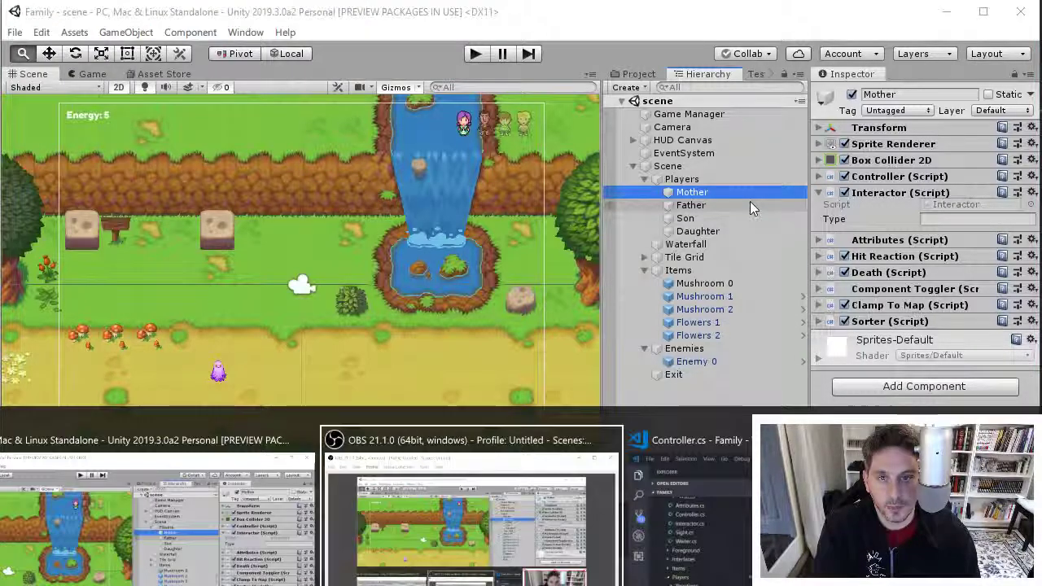
key("alt+Tab")
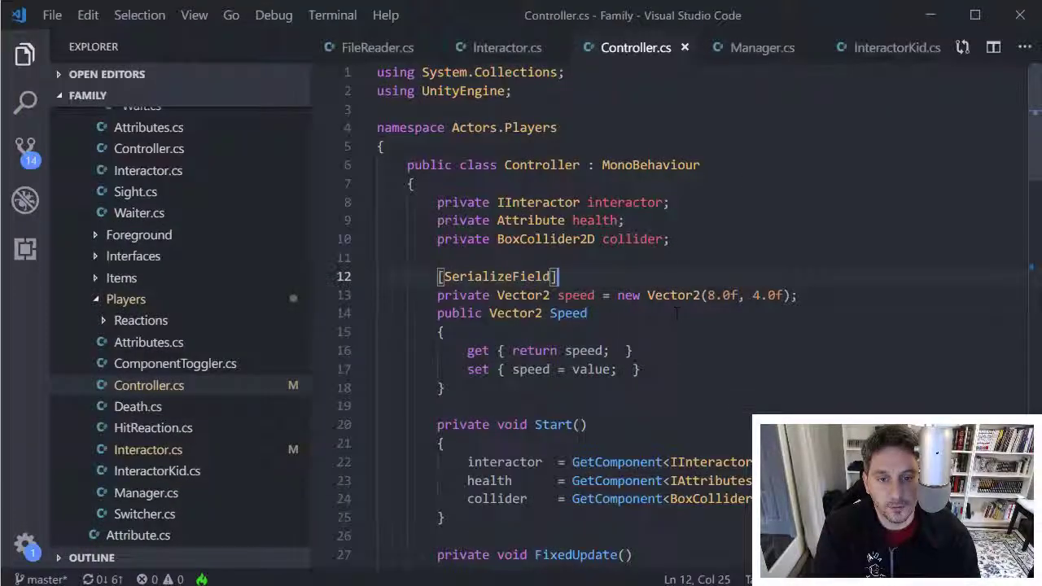
left_click(501, 47)
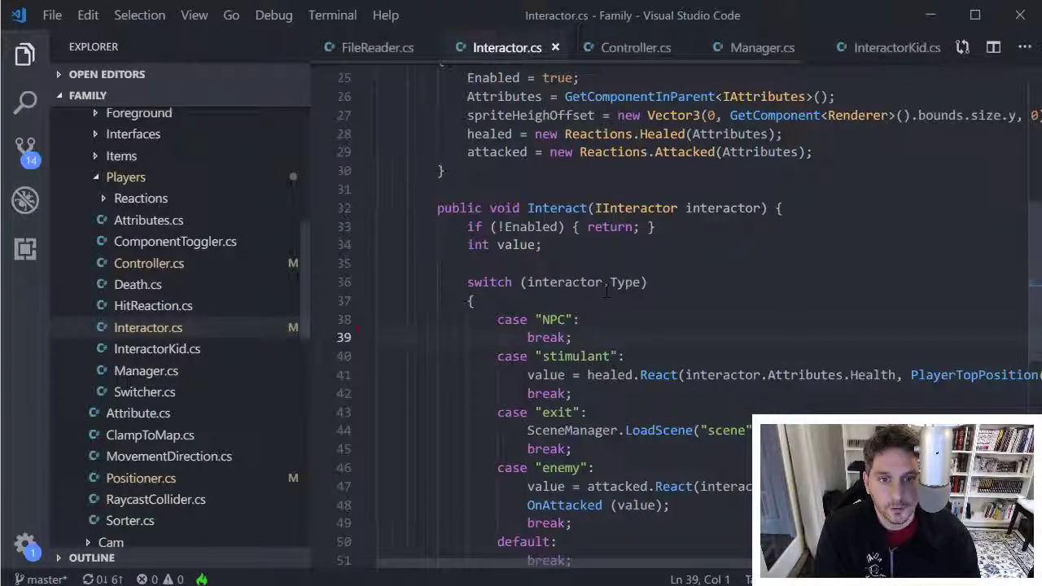
scroll(606, 290, "down", 1)
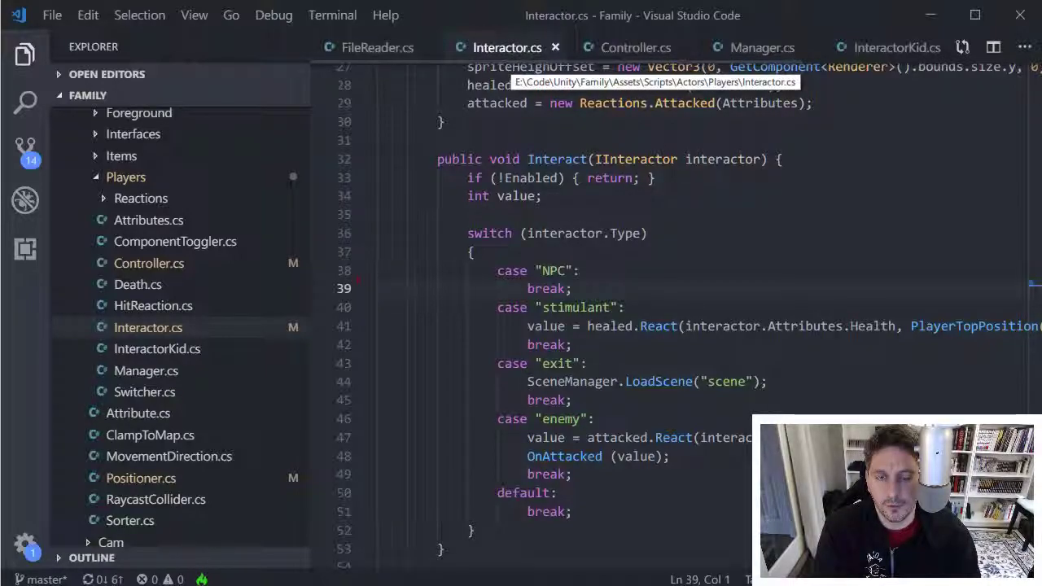
left_click(553, 254)
Highlight the NPC, stimulant and exit case labels and the healed line 41.
double_click(553, 270)
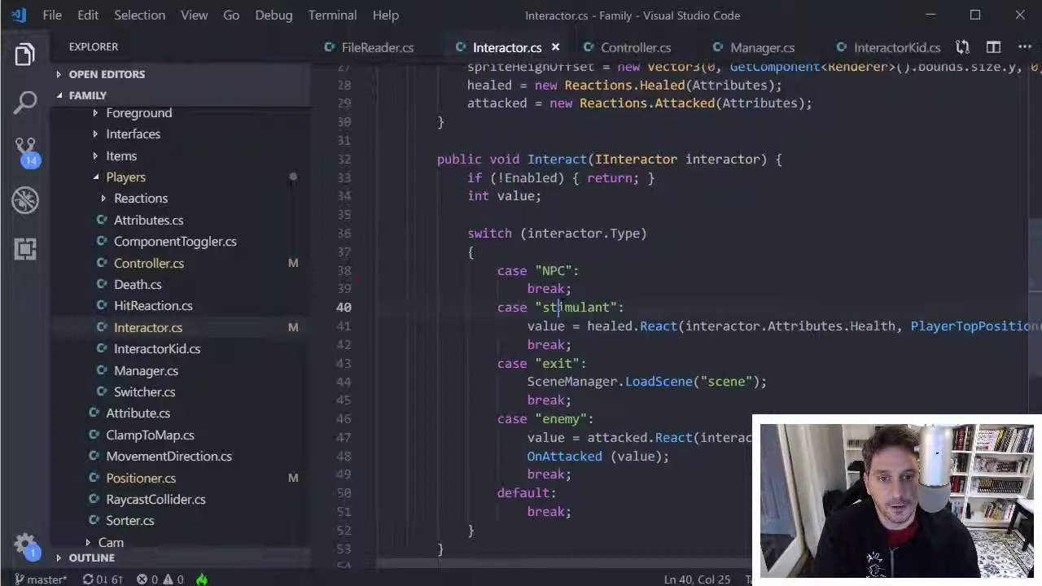
double_click(562, 307)
mouse_move(546, 326)
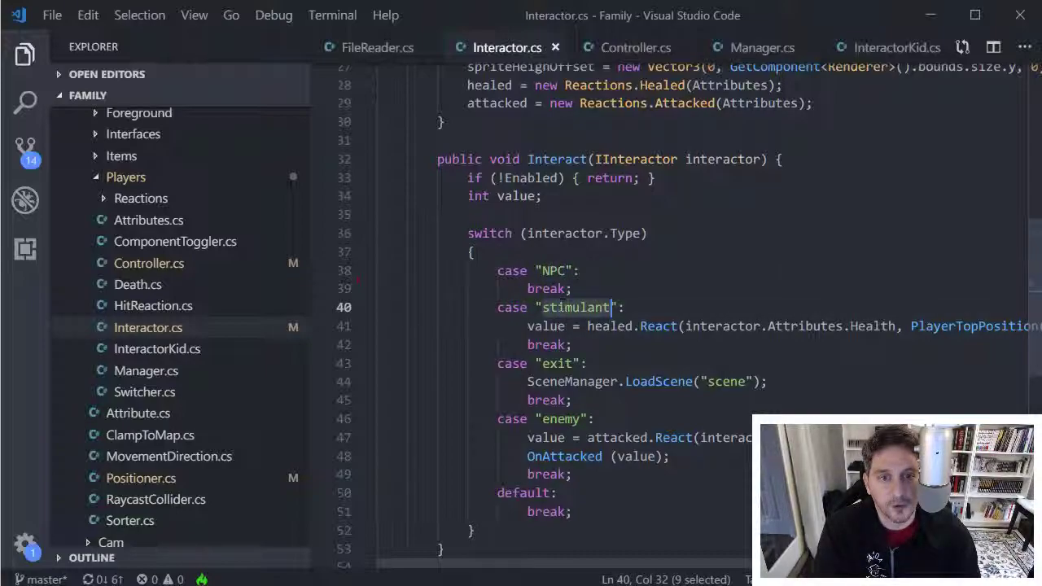
left_click(587, 326)
left_click(789, 326)
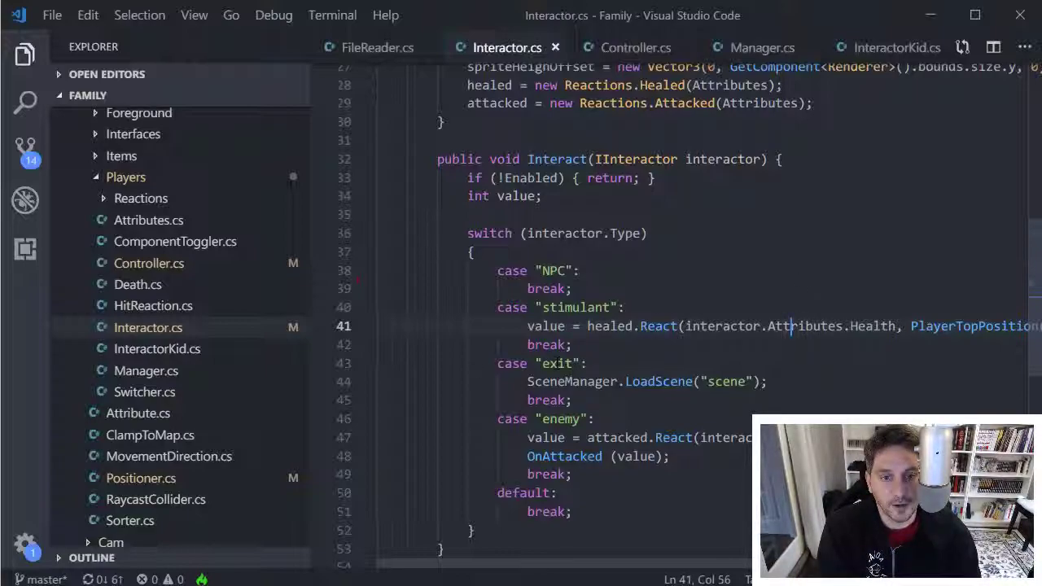
double_click(556, 364)
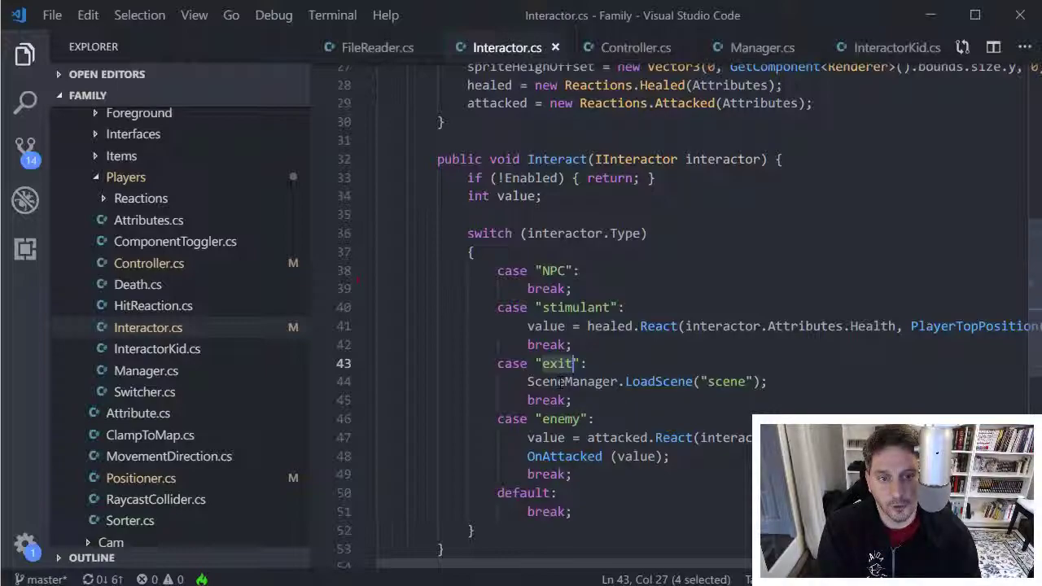
Highlight the enemy case with its attacked reaction, then the default case.
double_click(562, 381)
double_click(548, 418)
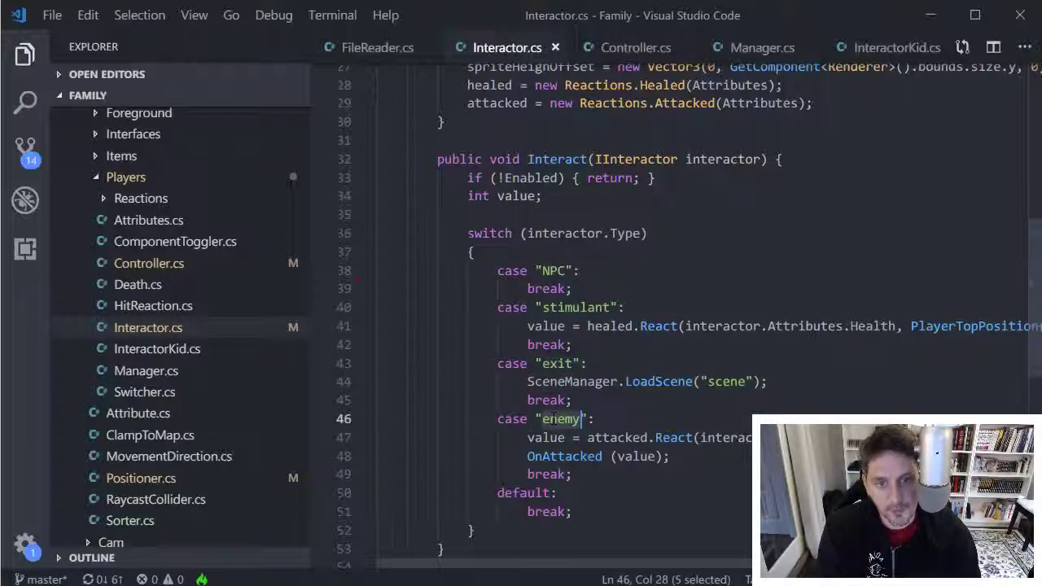
left_click(606, 438)
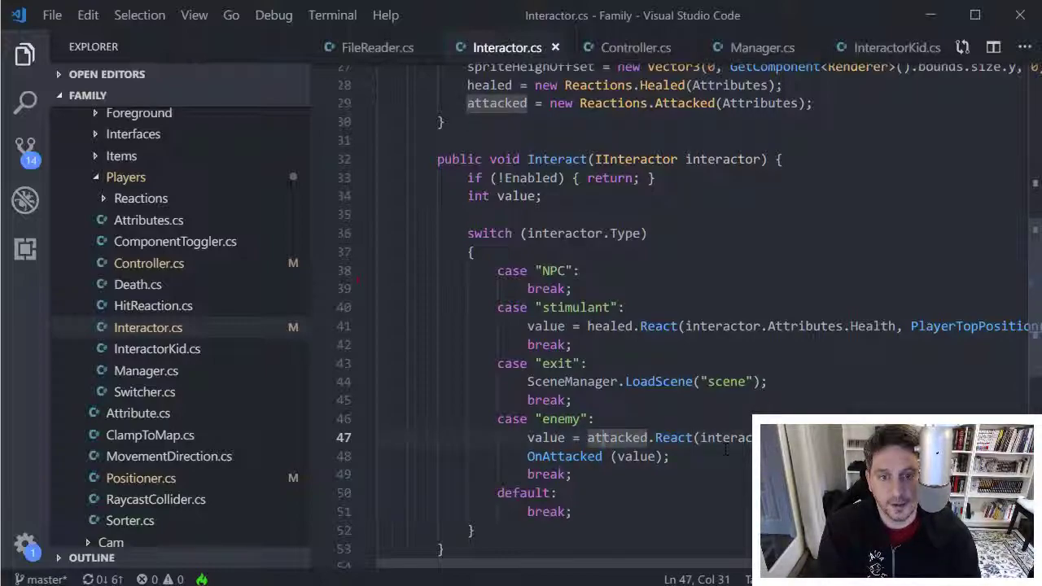
double_click(525, 492)
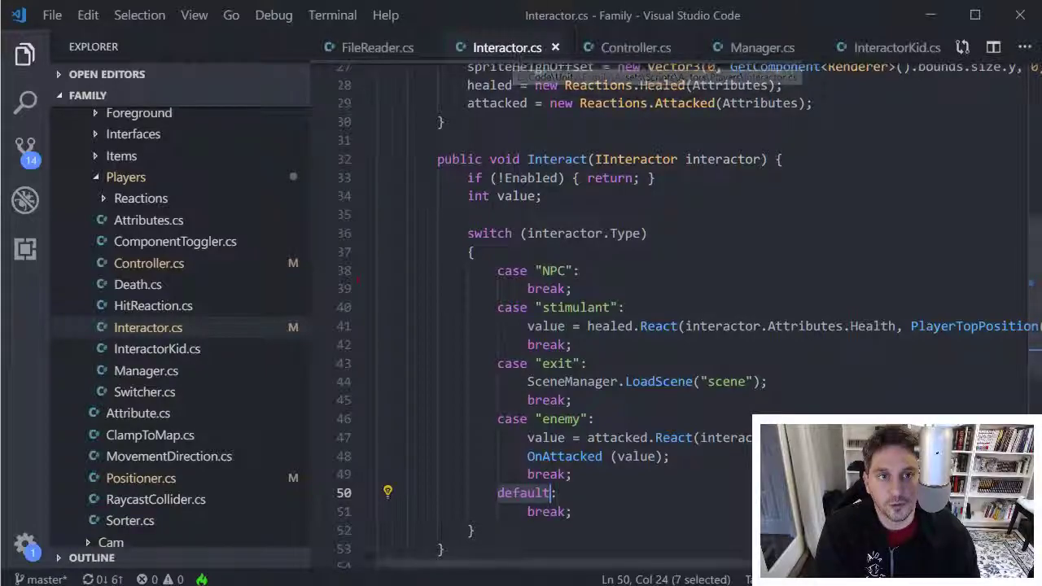
left_click(893, 54)
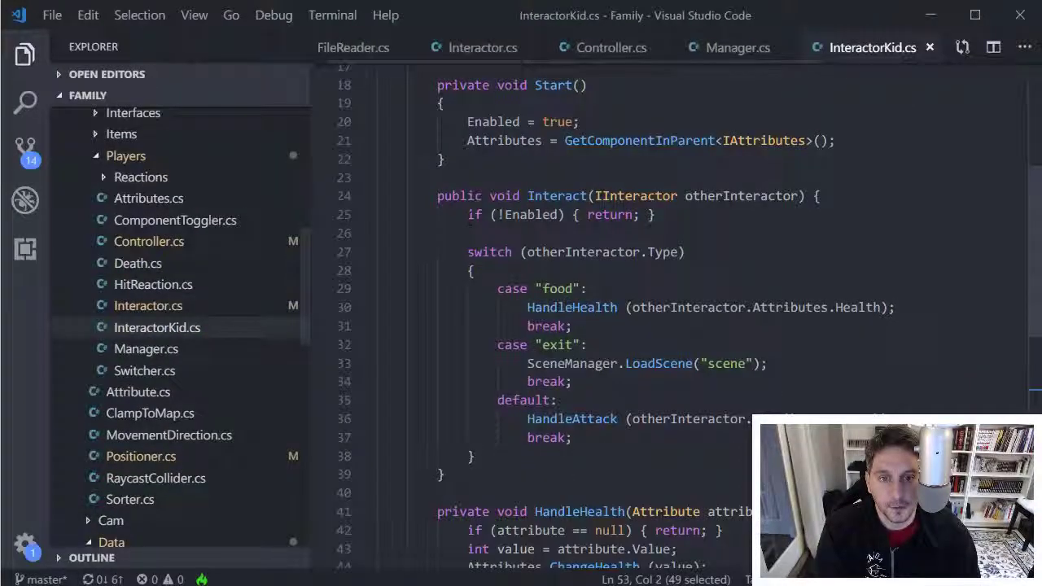
double_click(558, 288)
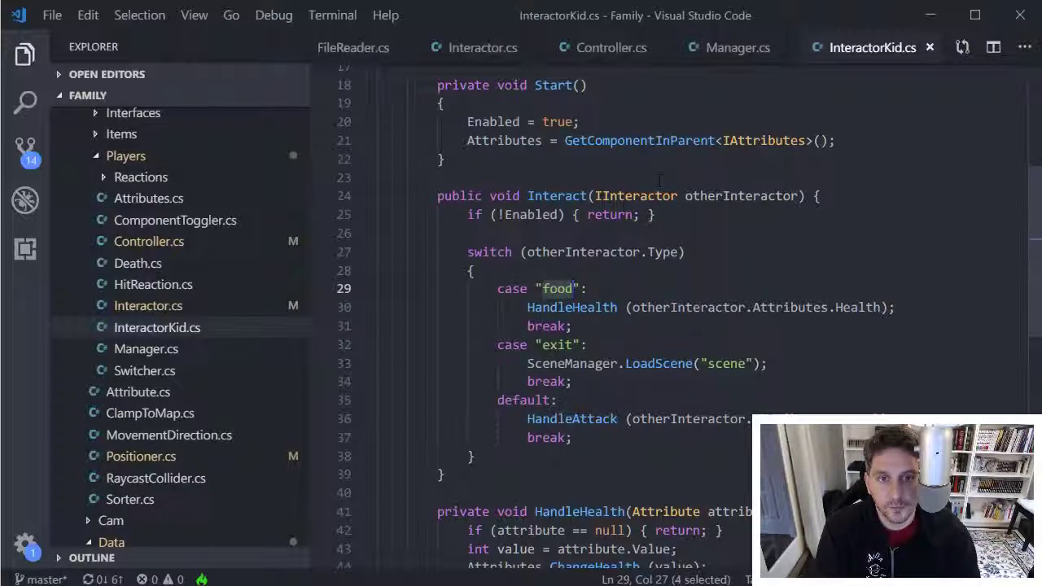
left_click_drag(446, 475, 336, 198)
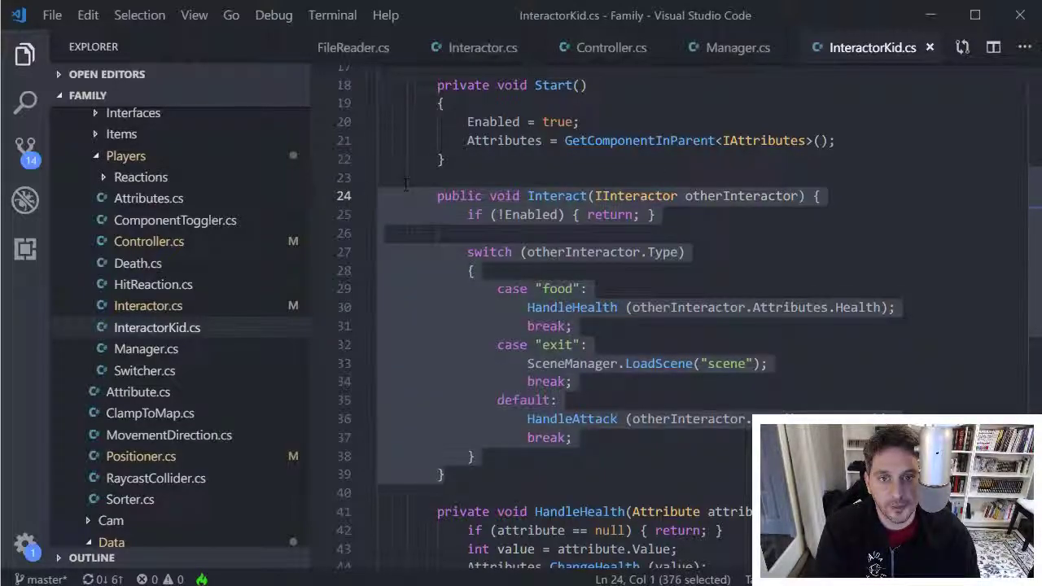
double_click(572, 197)
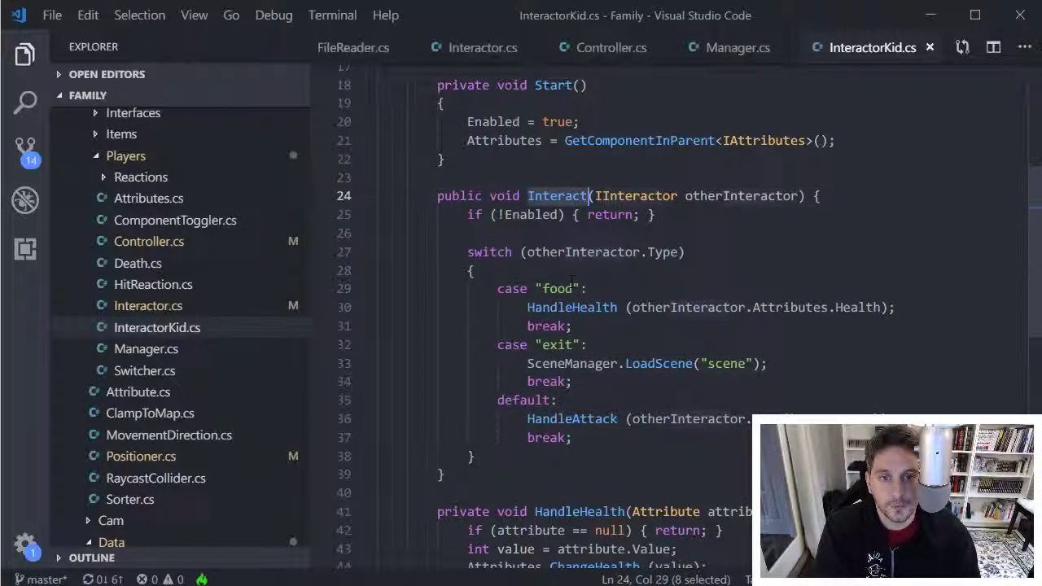
double_click(560, 288)
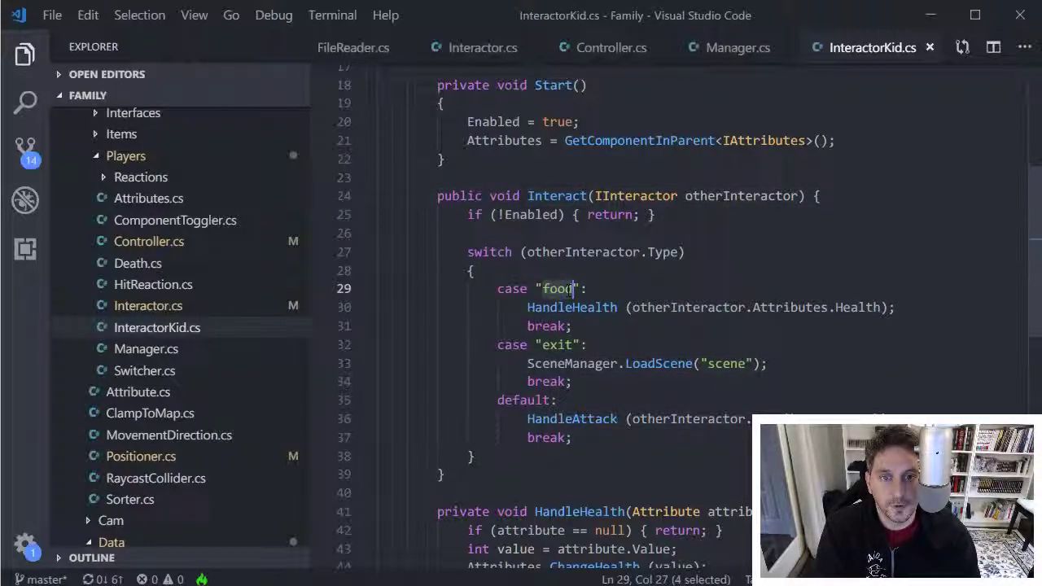
double_click(681, 307)
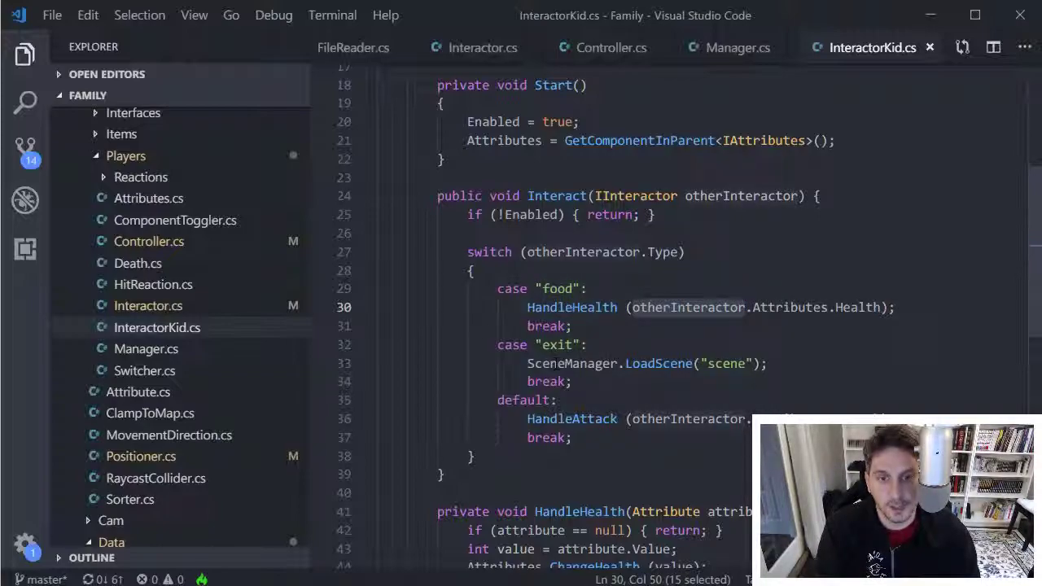
double_click(557, 345)
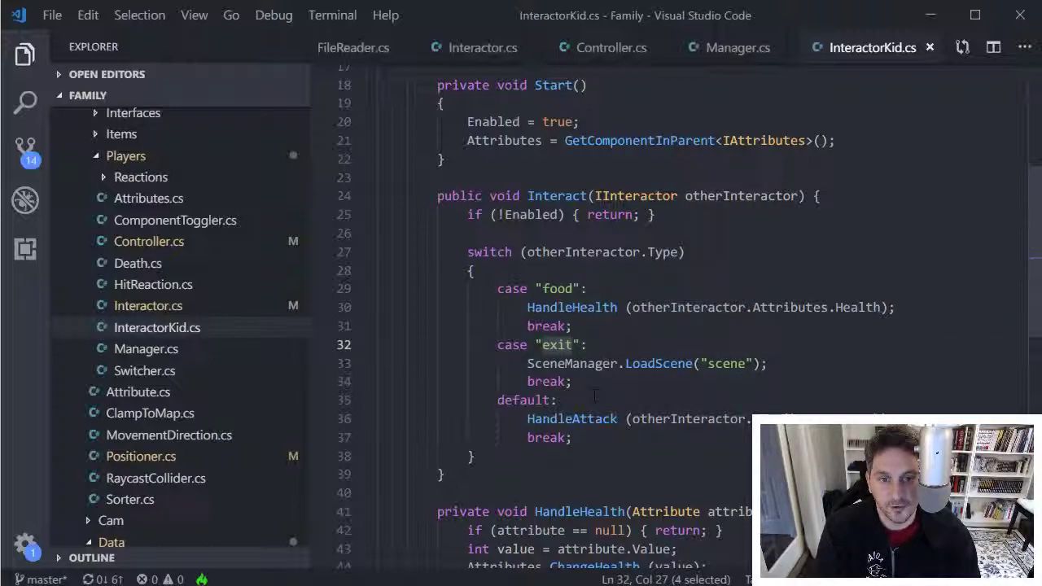
double_click(525, 398)
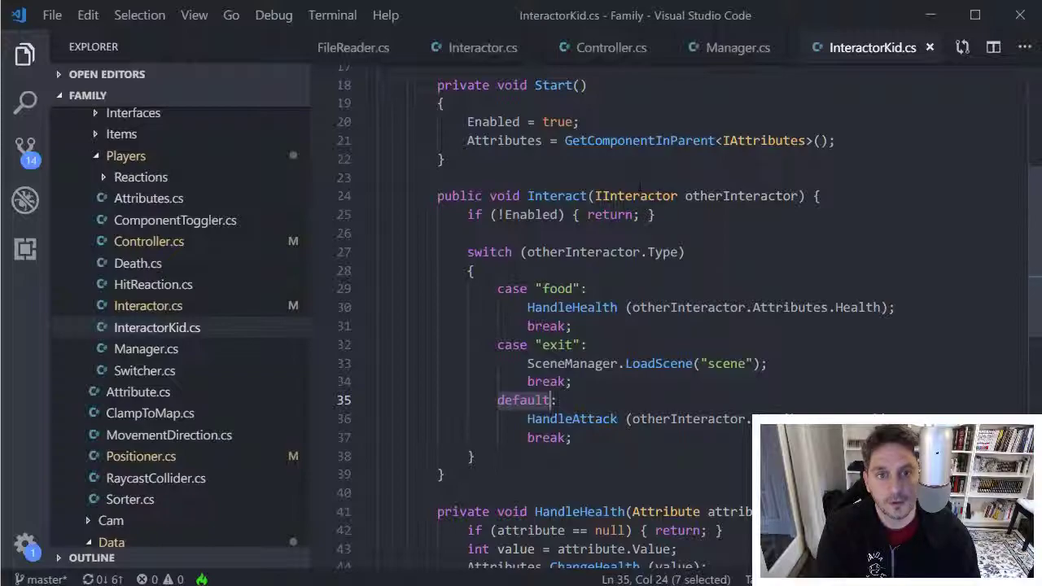
double_click(634, 196)
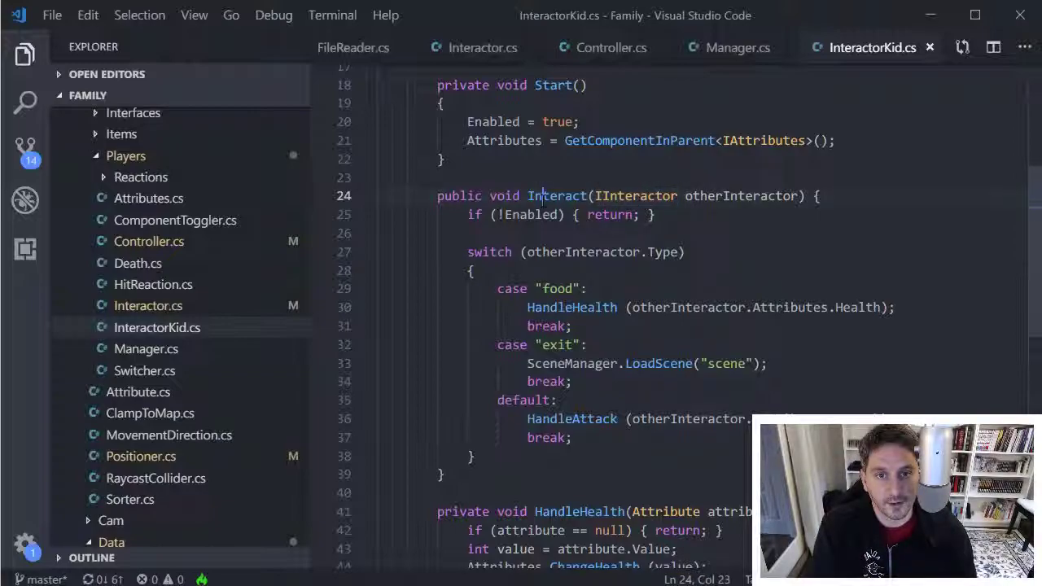
double_click(551, 193)
double_click(654, 195)
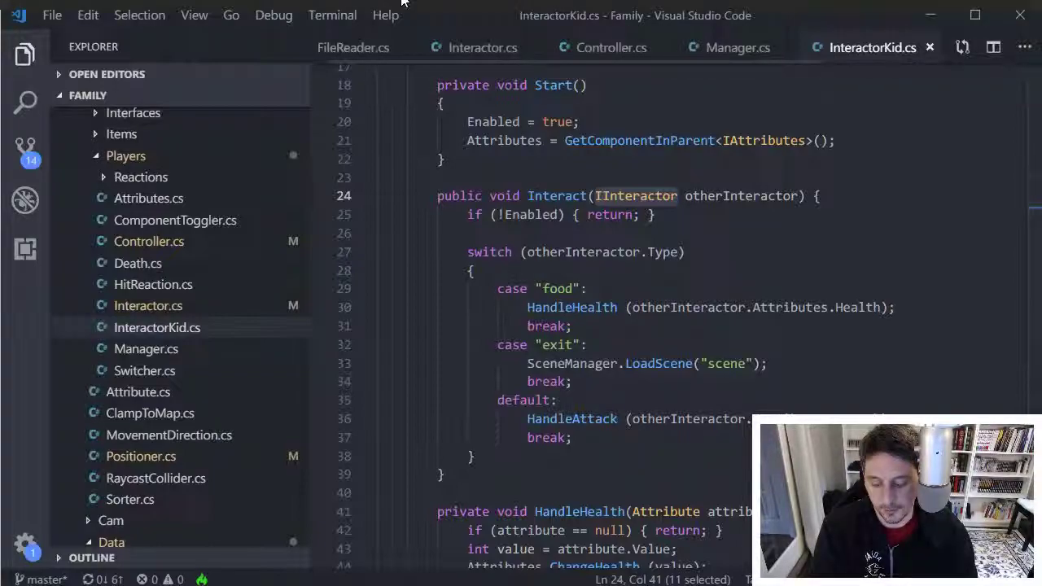
key("ctrl+Tab")
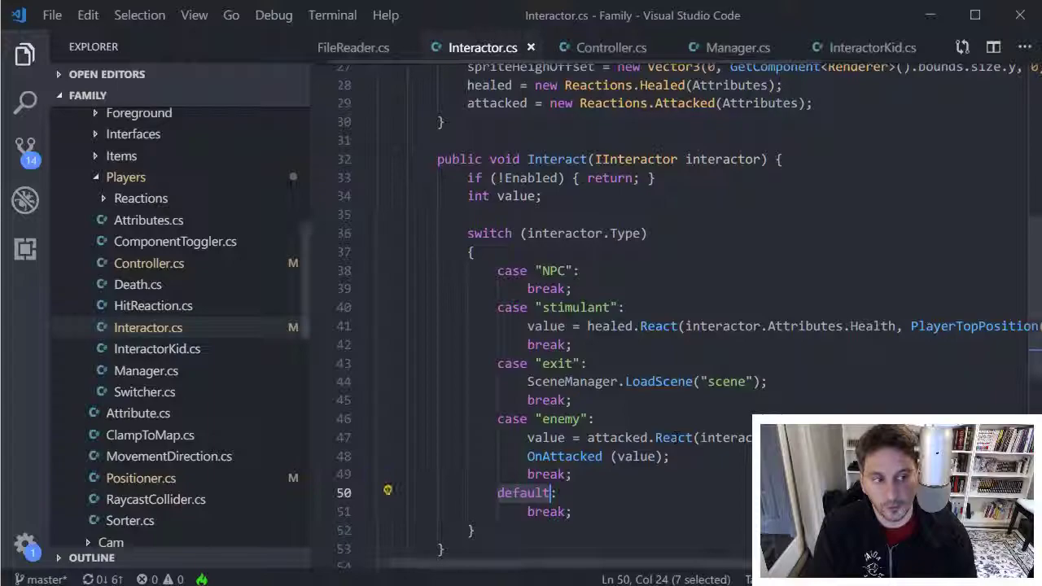
key("ctrl+Tab")
key("ctrl+Tab")
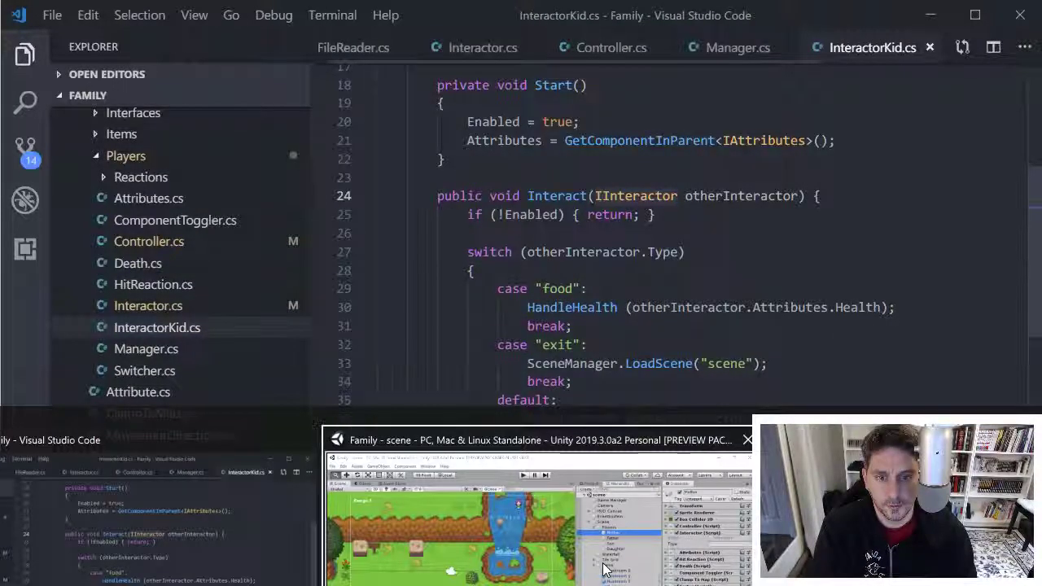
Return to Unity and briefly expand, then collapse, Mother's Sorter (Script) component.
left_click(606, 556)
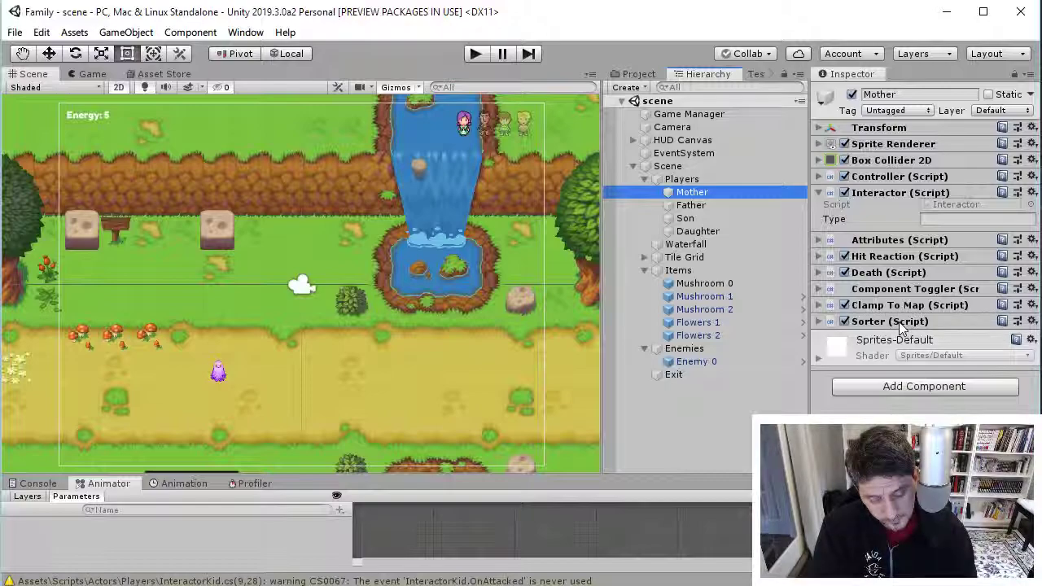
left_click(898, 321)
left_click(898, 322)
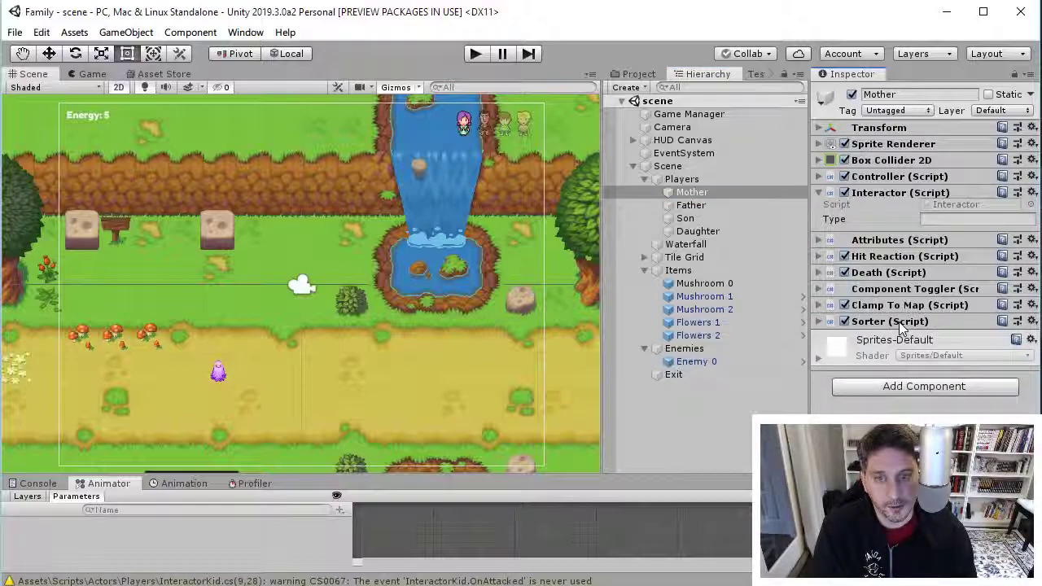